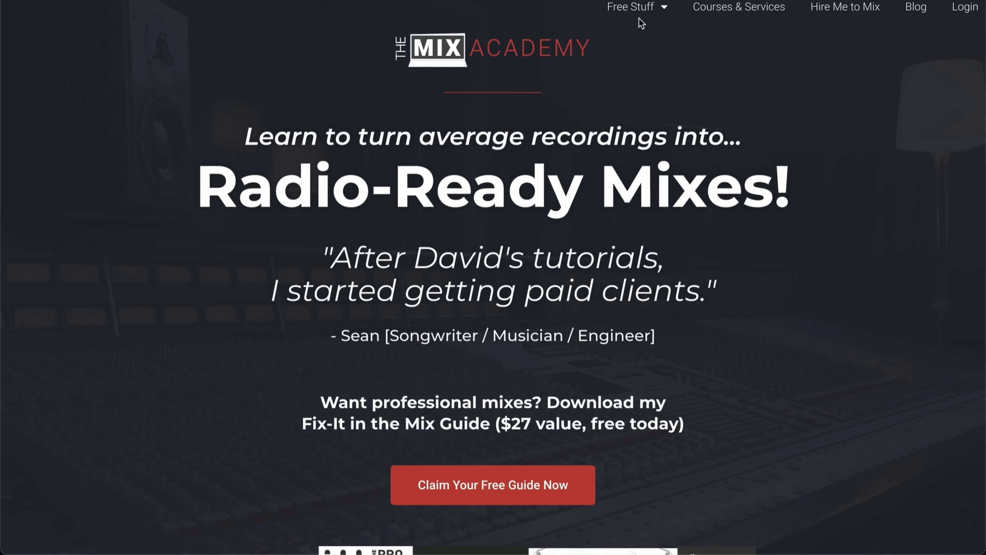
Open the Free Multitracks Bundle (Resume Approved) offer from the free resources and look over the page that follows
{"action": "mouse_move", "coordinate": [642, 14]}
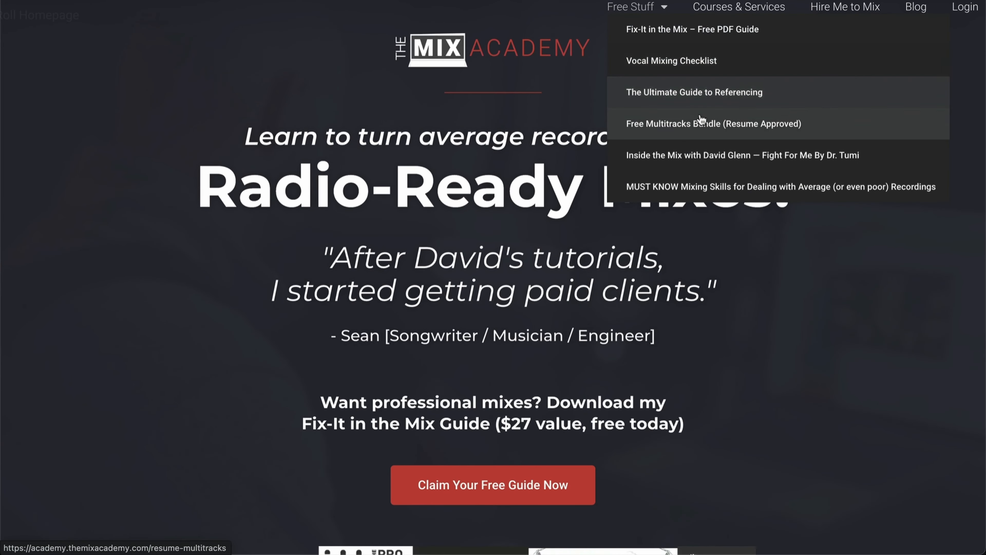
{"action": "left_click", "coordinate": [698, 124]}
{"action": "left_click", "coordinate": [709, 249]}
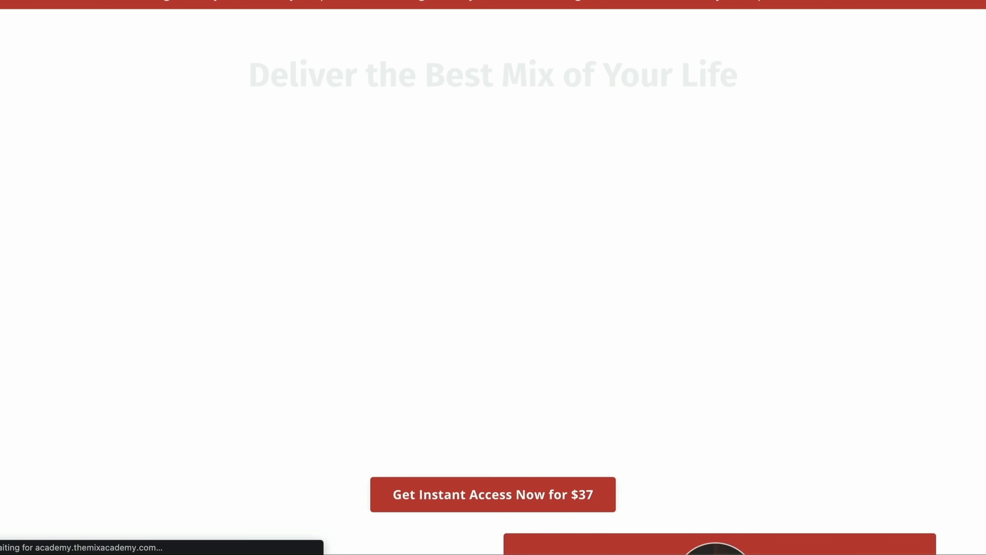
{"action": "scroll", "coordinate": [913, 278], "scroll_direction": "down", "scroll_amount": 1}
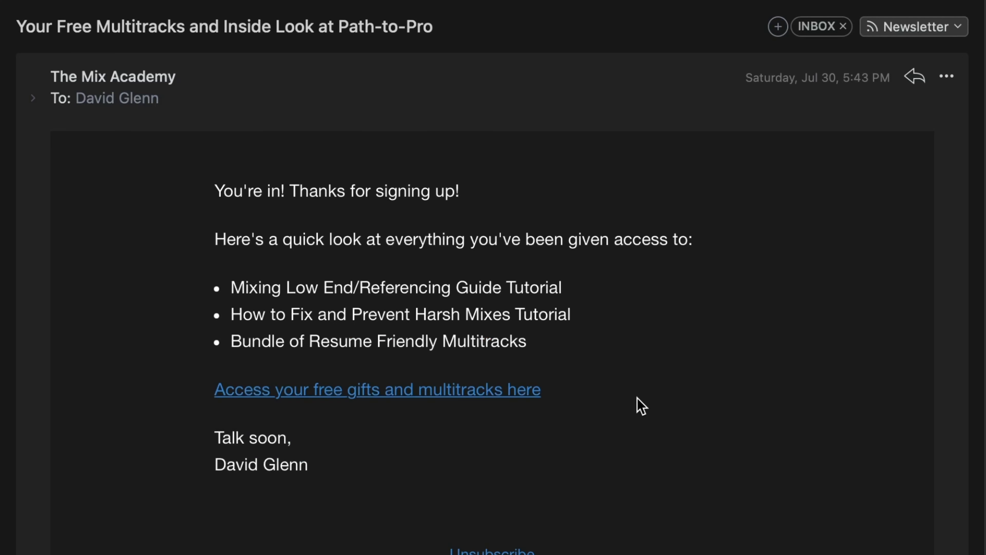
Open the free gifts and multitracks link from the Mix Academy e-mail and browse the page through to the song multitracks list
{"action": "left_click", "coordinate": [438, 392]}
{"action": "scroll", "coordinate": [880, 275], "scroll_direction": "down", "scroll_amount": 10}
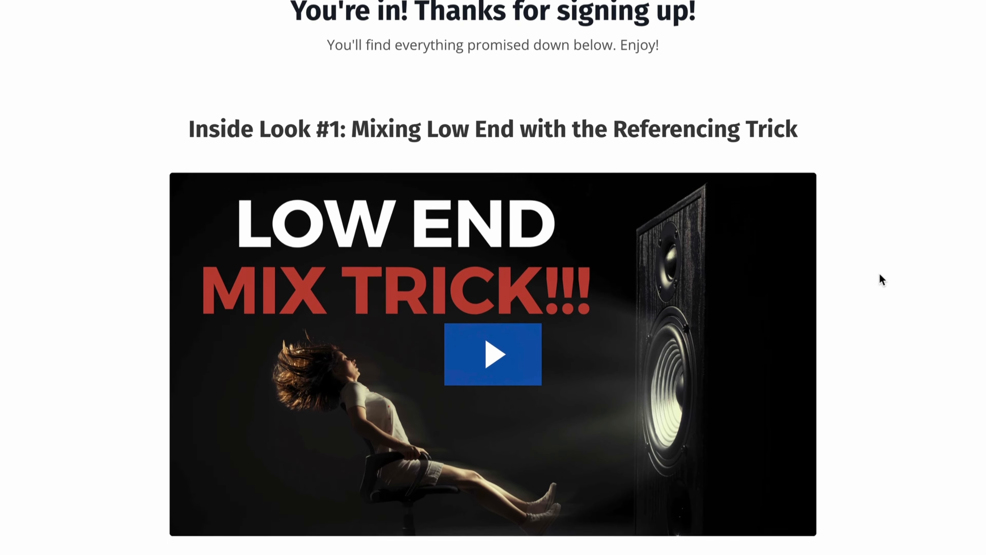
{"action": "scroll", "coordinate": [880, 283], "scroll_direction": "down", "scroll_amount": 20}
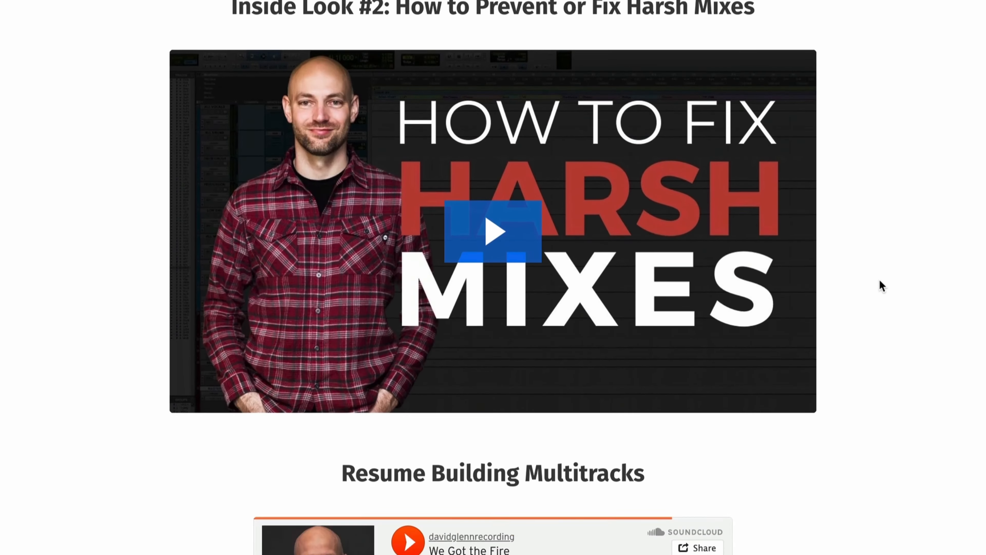
{"action": "scroll", "coordinate": [881, 285], "scroll_direction": "down", "scroll_amount": 18}
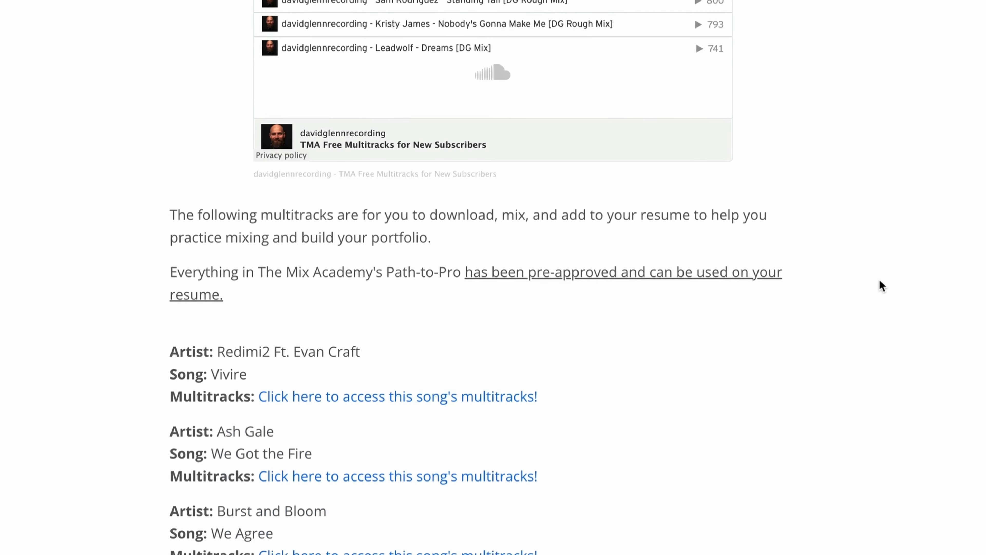
{"action": "scroll", "coordinate": [880, 284], "scroll_direction": "down", "scroll_amount": 3}
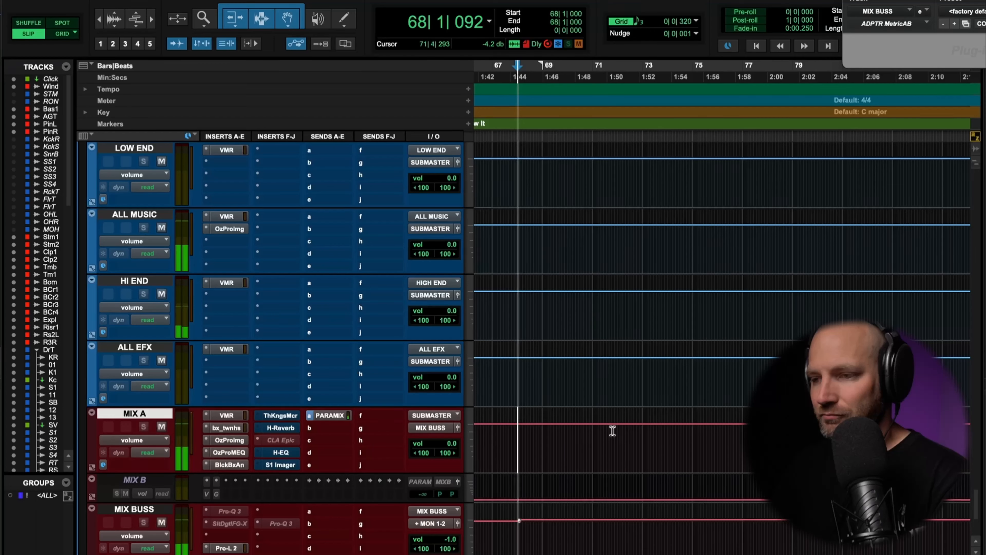
In the Pro Tools session, activate the bypassed F-J inserts on MIX A for a short listen and bypass them again
{"action": "left_click", "coordinate": [279, 416], "text": "ctrl+super"}
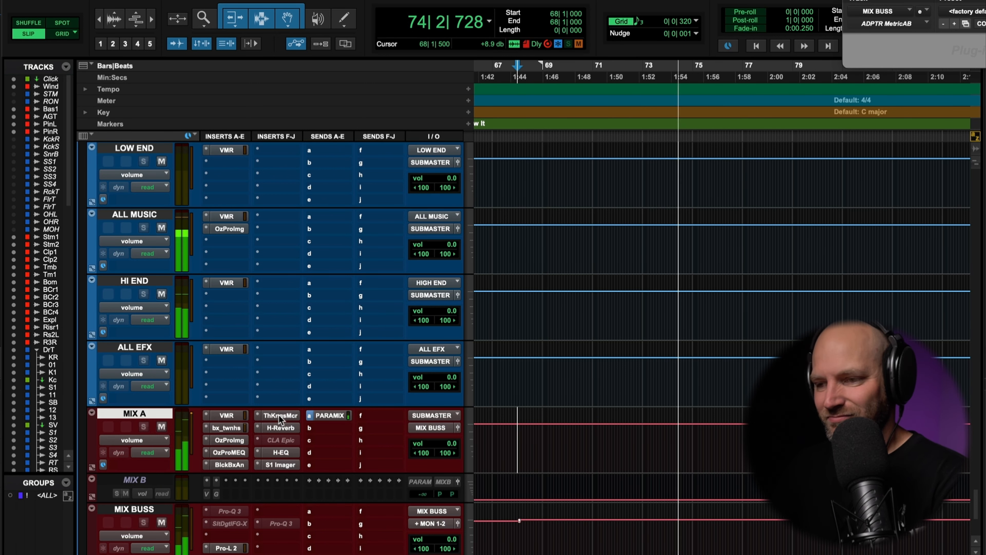
{"action": "key", "text": "space"}
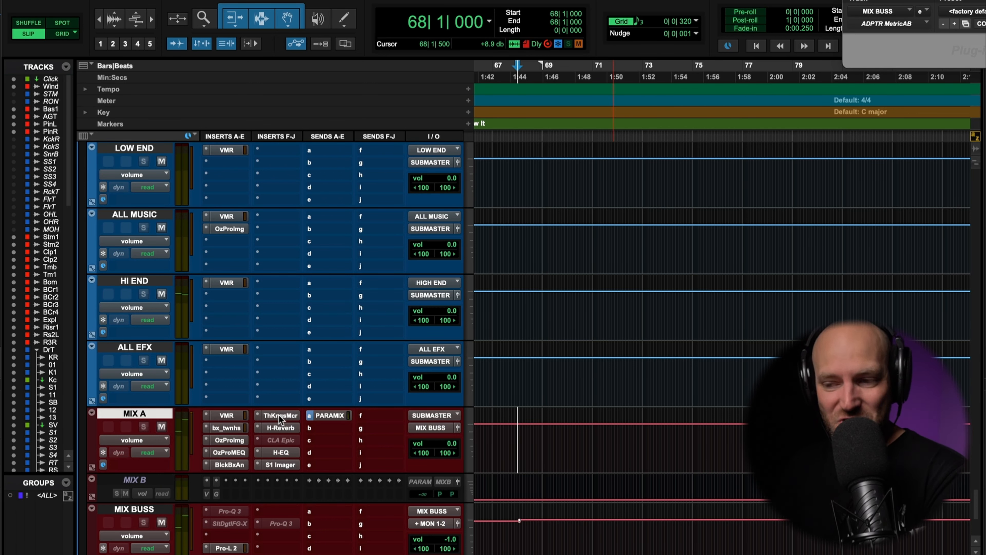
{"action": "left_click", "coordinate": [281, 415], "text": "shift+super"}
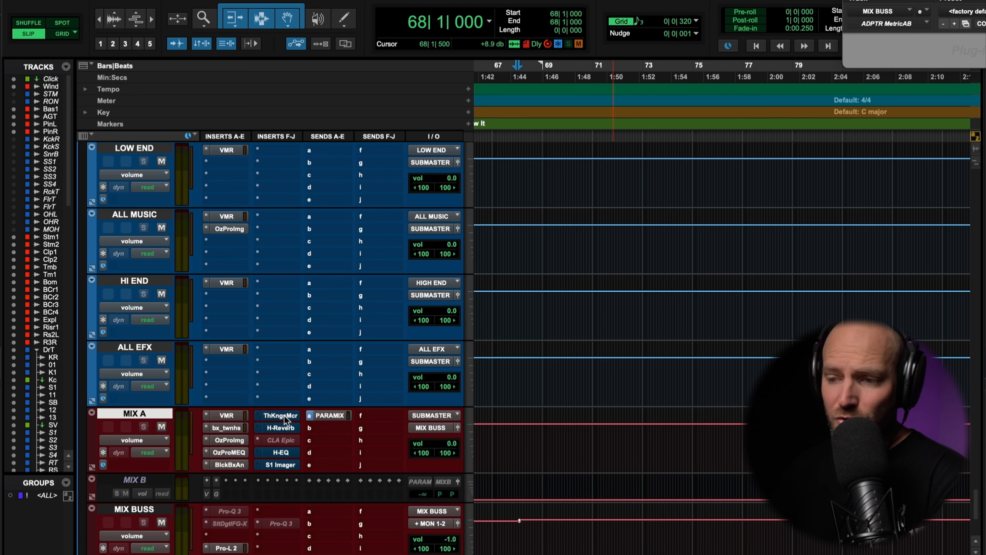
Take the H-EQ on MIX A out of bypass, audition the mix through it and close the plug-in
{"action": "left_click", "coordinate": [285, 451]}
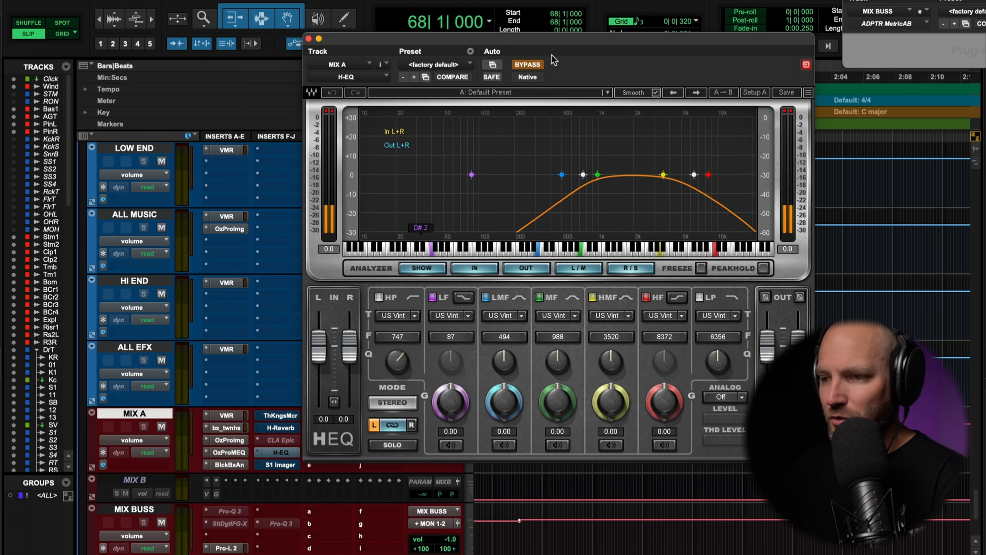
{"action": "left_click", "coordinate": [528, 64]}
{"action": "key", "text": "space"}
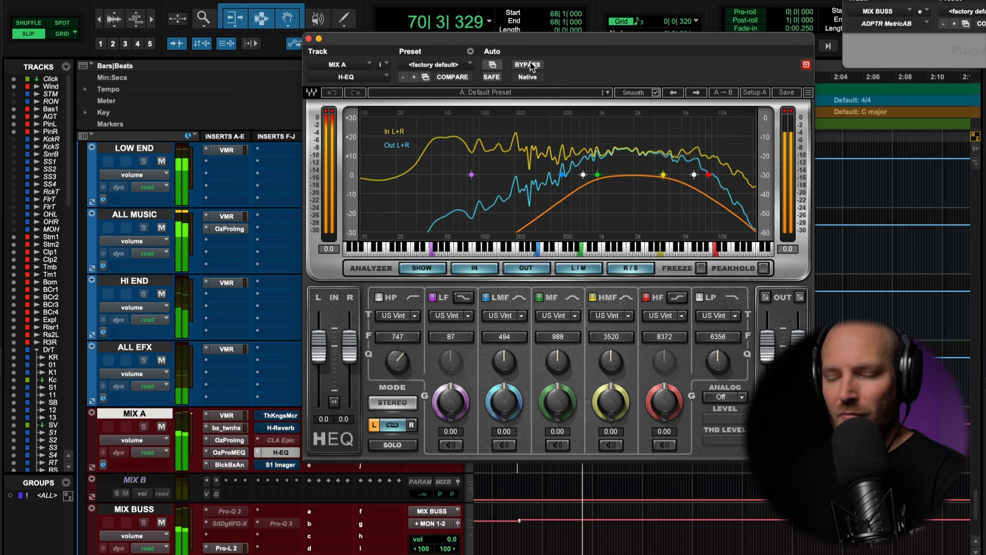
{"action": "key", "text": "space"}
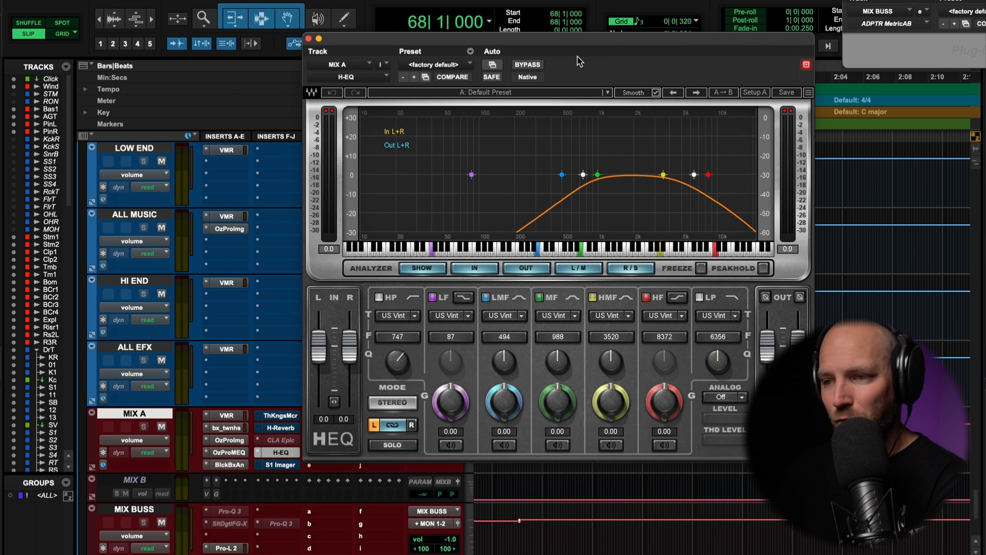
{"action": "left_click", "coordinate": [309, 39]}
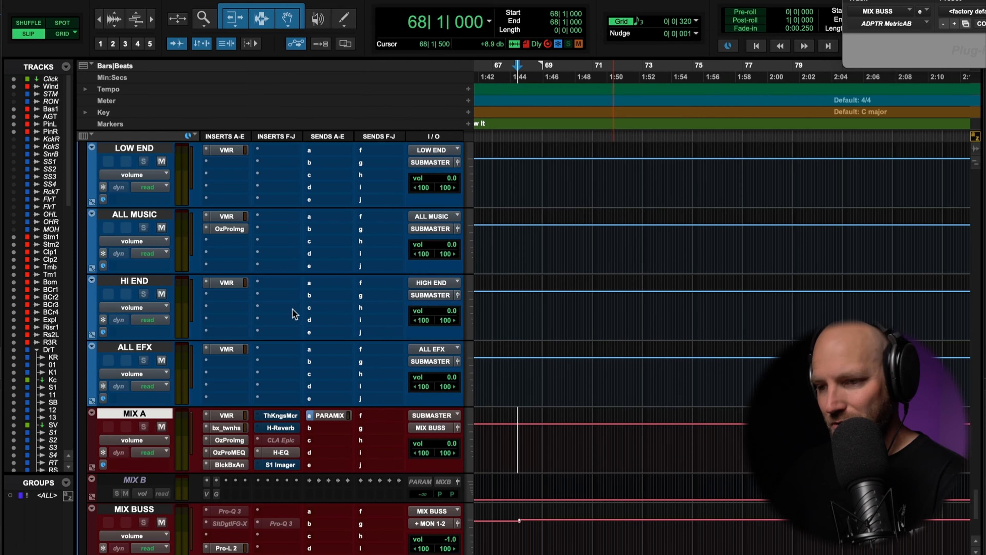
Open The King's Microphones on MIX A and audition the King George V Close, Ambient and Natural settings during playback
{"action": "left_click", "coordinate": [276, 416]}
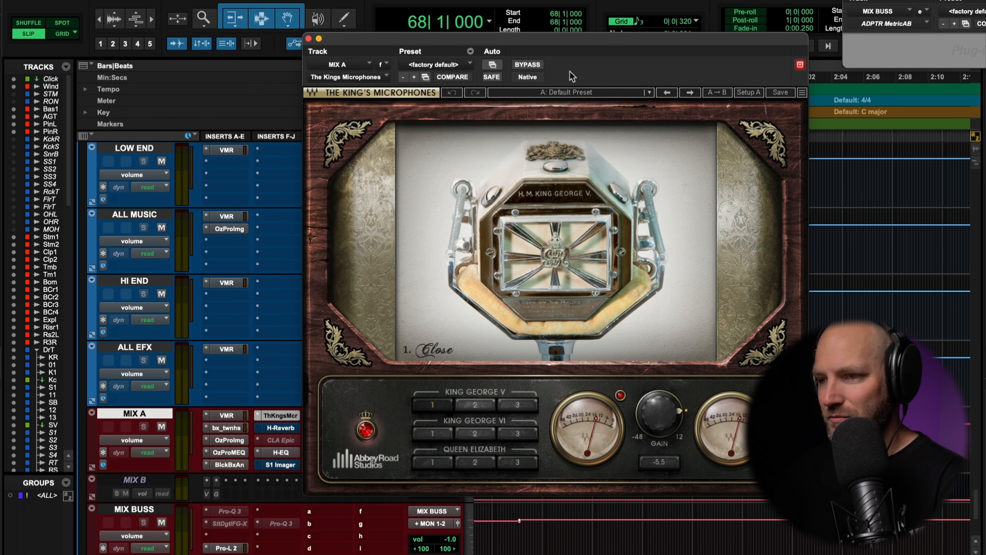
{"action": "left_click_drag", "start_coordinate": [568, 40], "coordinate": [544, 25]}
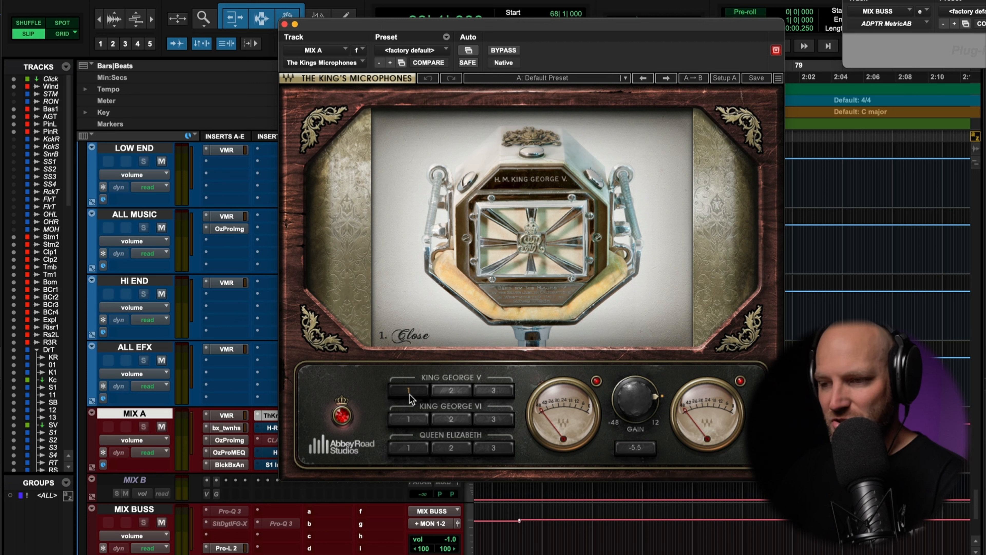
{"action": "key", "text": "space"}
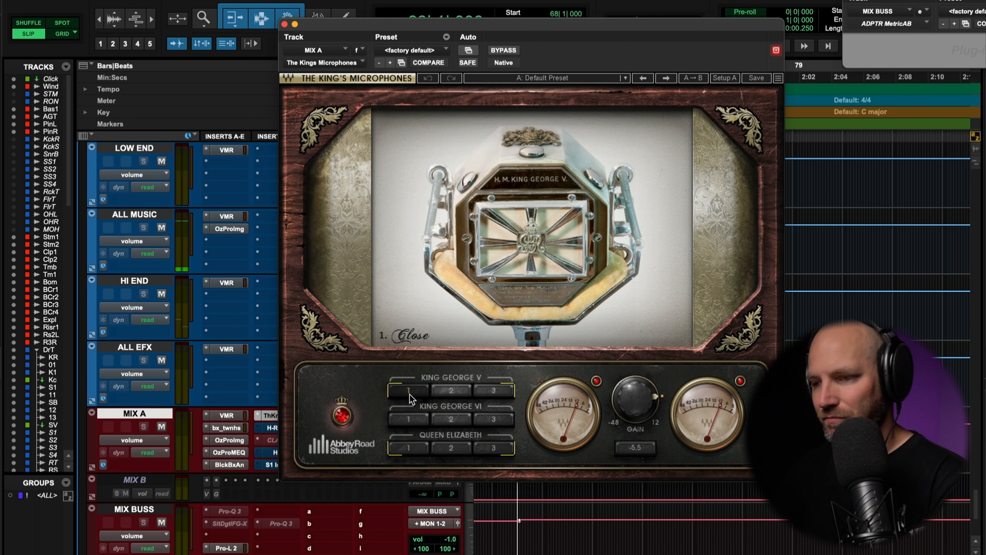
{"action": "left_click", "coordinate": [451, 391]}
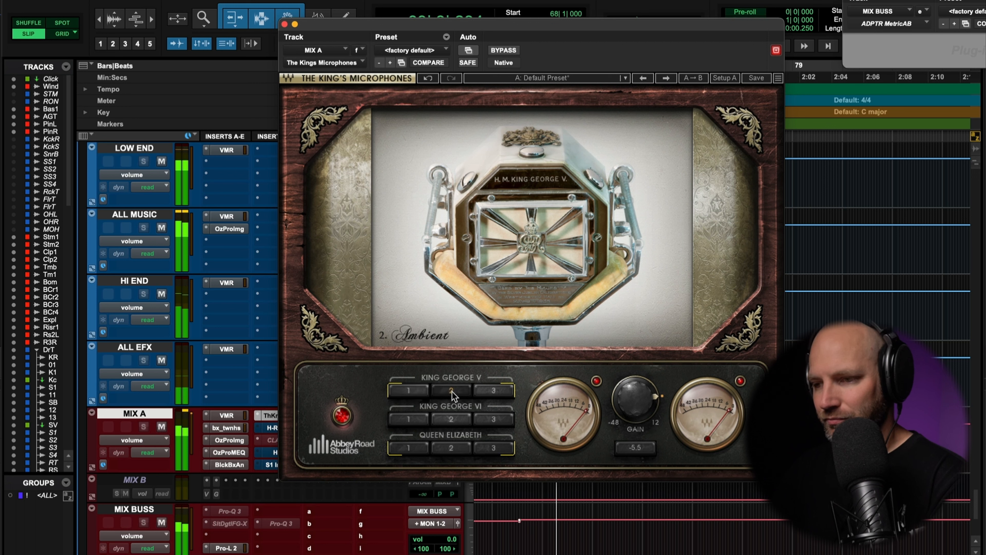
{"action": "left_click", "coordinate": [493, 392]}
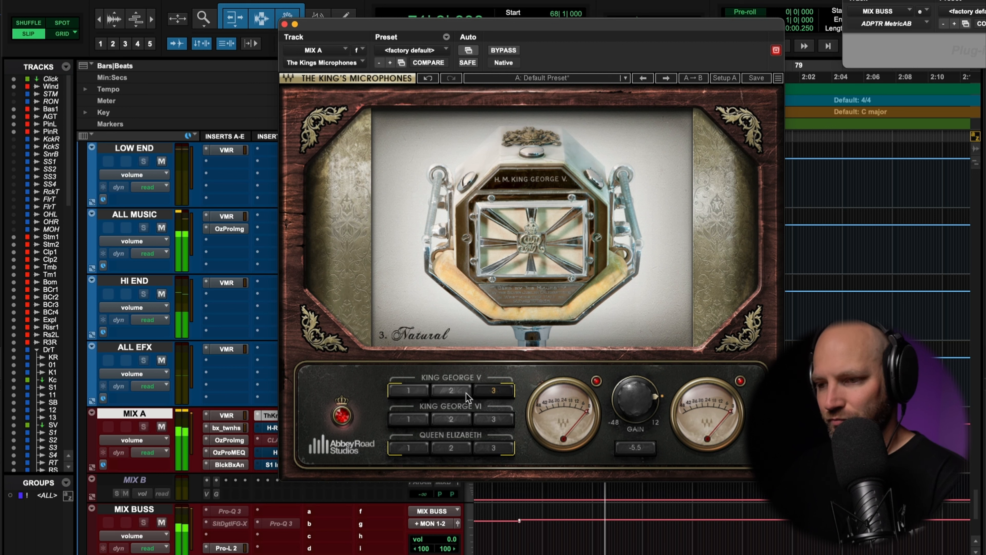
Audition all three King George VI microphone settings on the playing mix, ending on Natural
{"action": "left_click", "coordinate": [408, 420]}
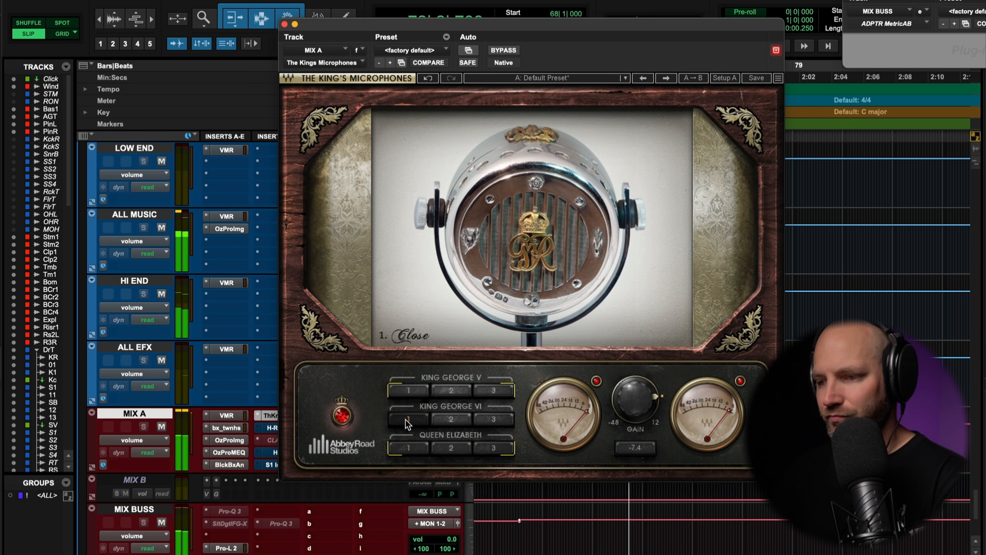
{"action": "left_click", "coordinate": [451, 421]}
{"action": "left_click", "coordinate": [492, 421]}
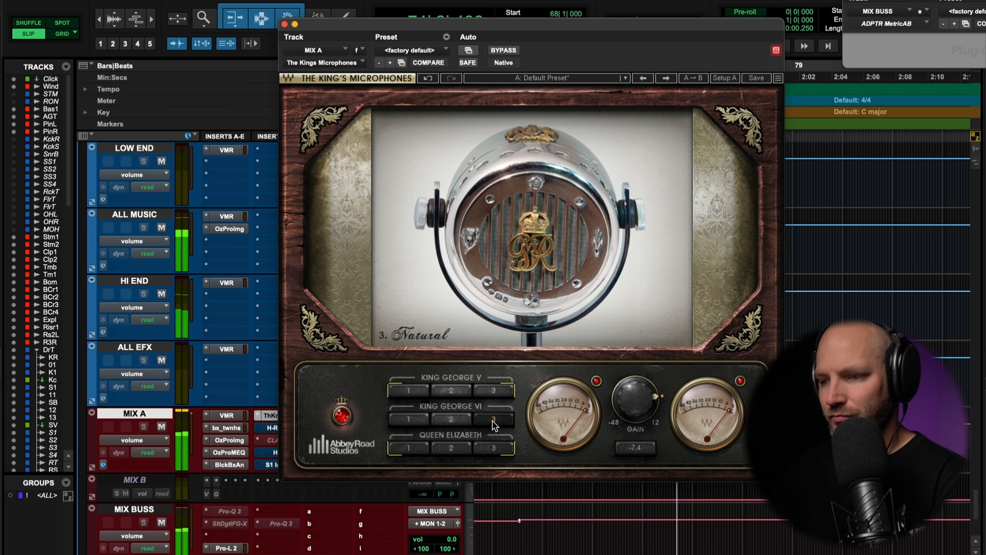
Audition the Queen Elizabeth Close and Ambient settings, leave the microphone on Natural and close the plug-in
{"action": "left_click", "coordinate": [411, 448]}
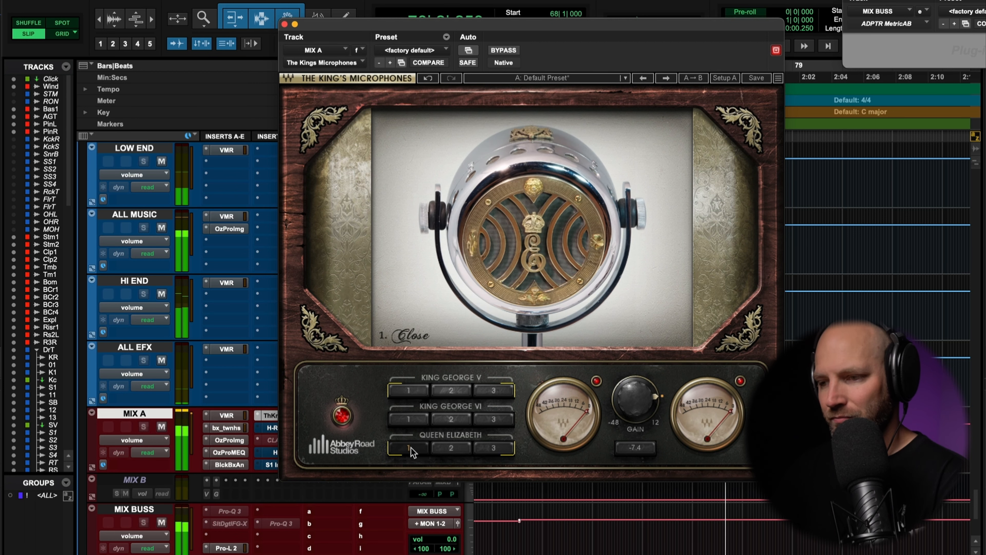
{"action": "left_click", "coordinate": [455, 448]}
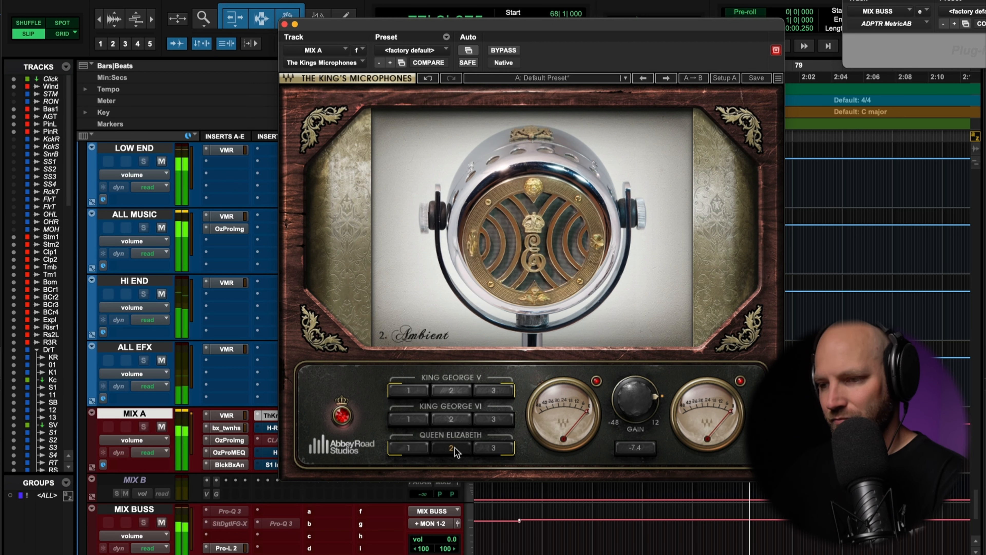
{"action": "left_click", "coordinate": [492, 449]}
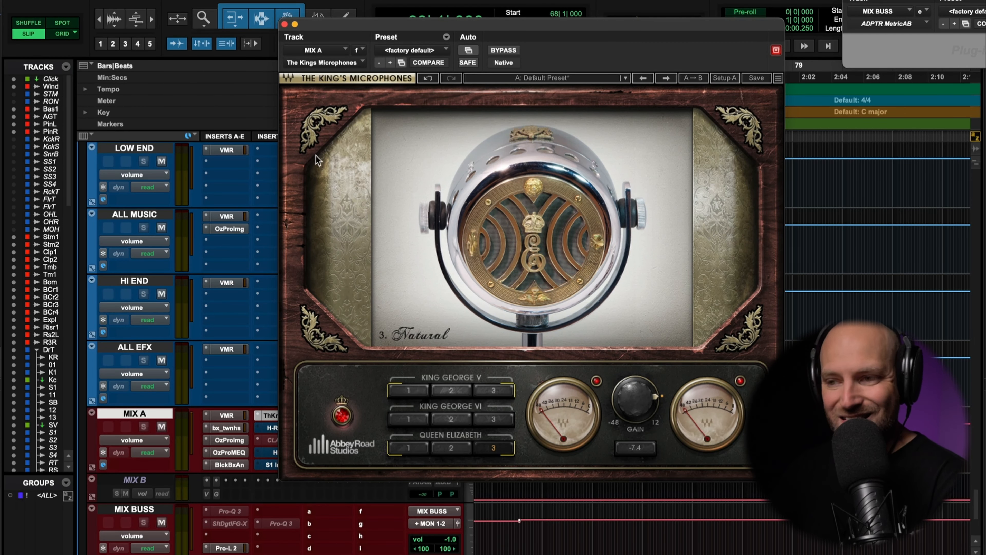
{"action": "left_click", "coordinate": [284, 24]}
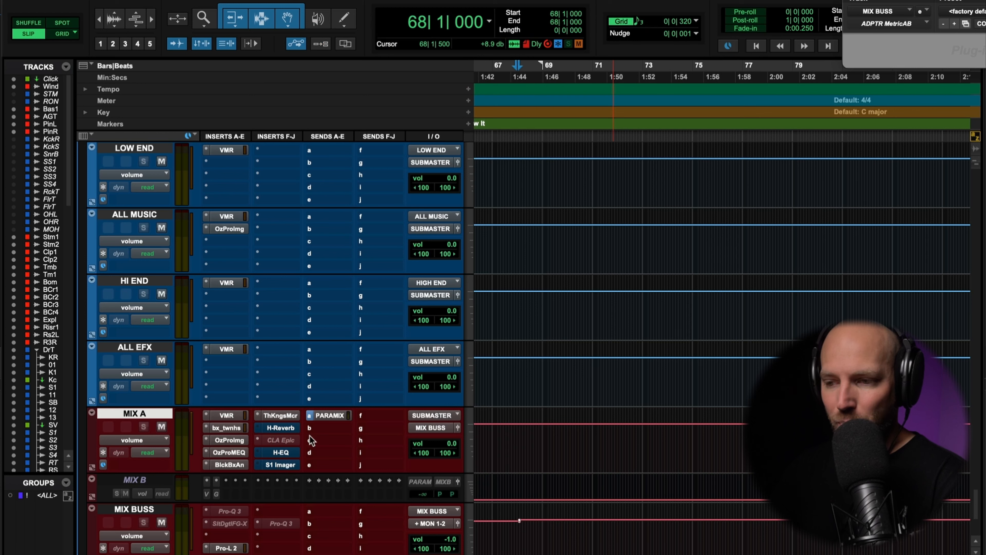
Play the mix with MIX A's H-EQ bypassed, switch the EQ on to compare the filtered sound, and close it
{"action": "left_click", "coordinate": [283, 454]}
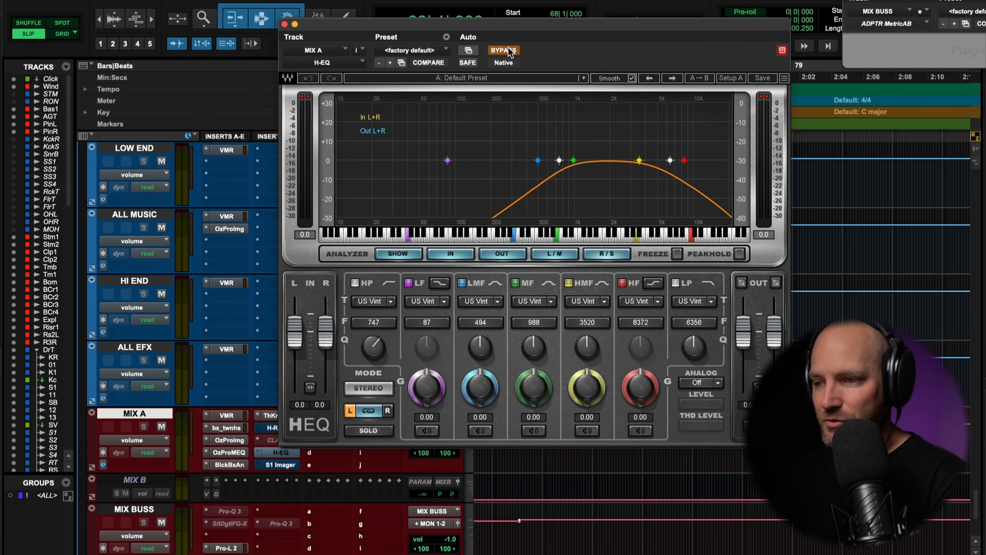
{"action": "key", "text": "space"}
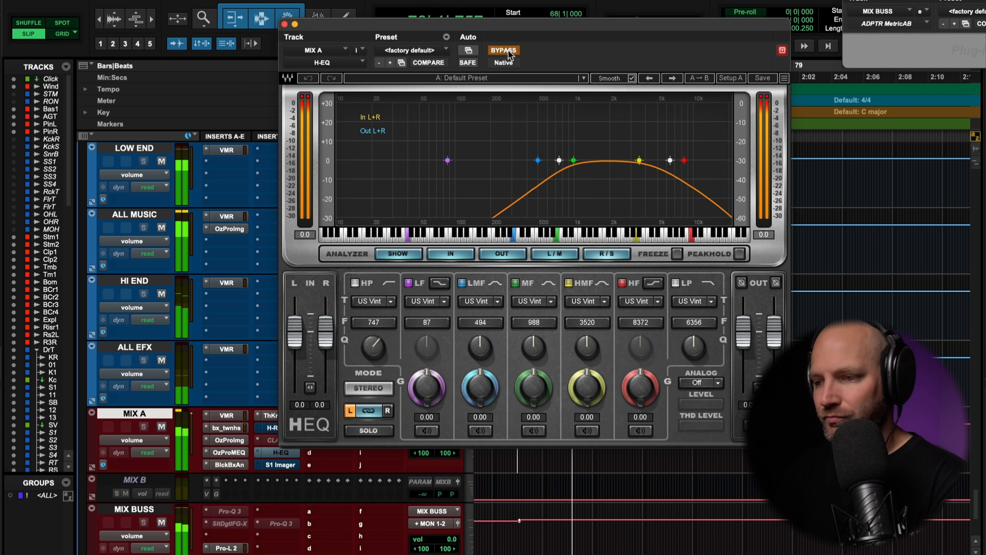
{"action": "left_click", "coordinate": [503, 50]}
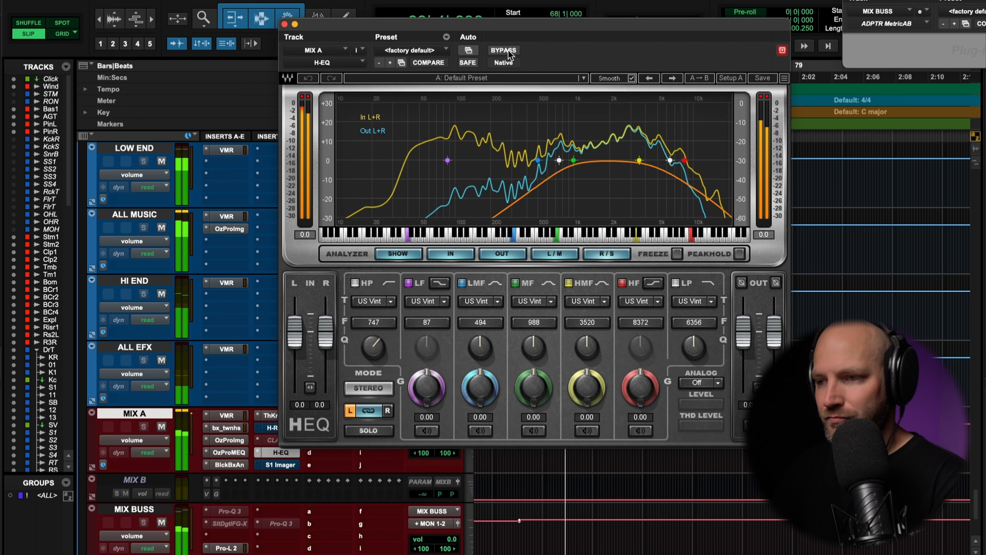
{"action": "key", "text": "space"}
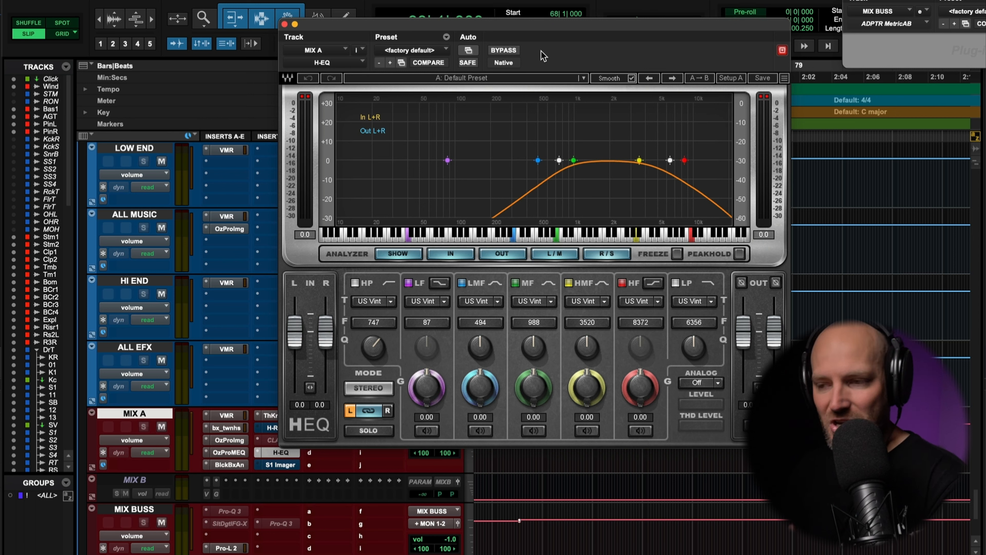
{"action": "left_click", "coordinate": [284, 25]}
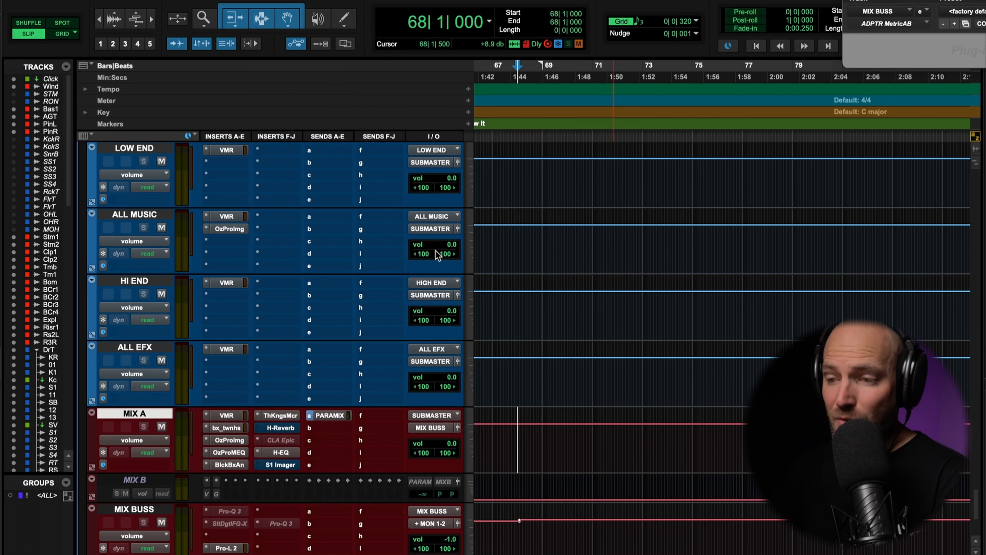
Open H-Reverb on MIX A, compare playback with it bypassed and active, leave it on and adjust its output level
{"action": "left_click", "coordinate": [281, 427]}
{"action": "left_click_drag", "start_coordinate": [418, 27], "coordinate": [457, 56]}
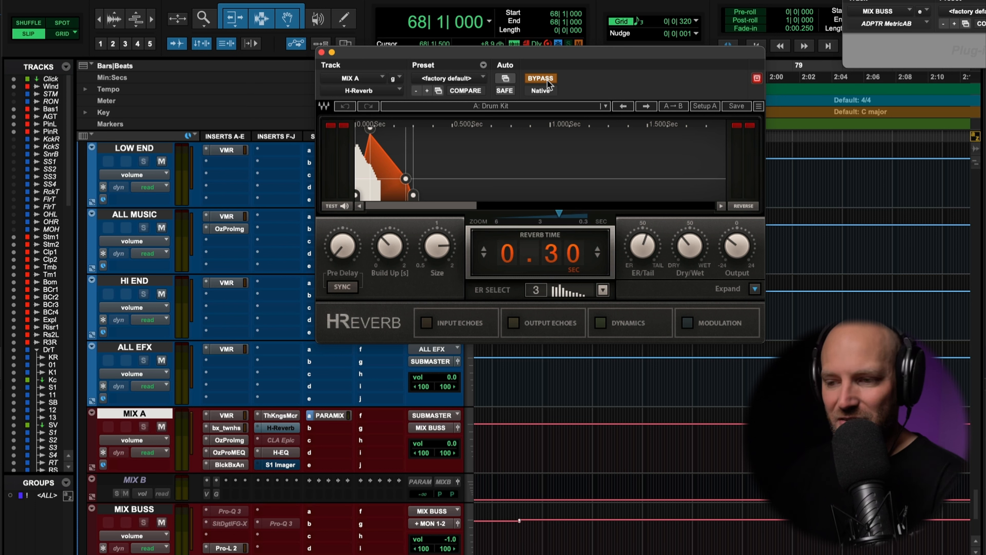
{"action": "key", "text": "space"}
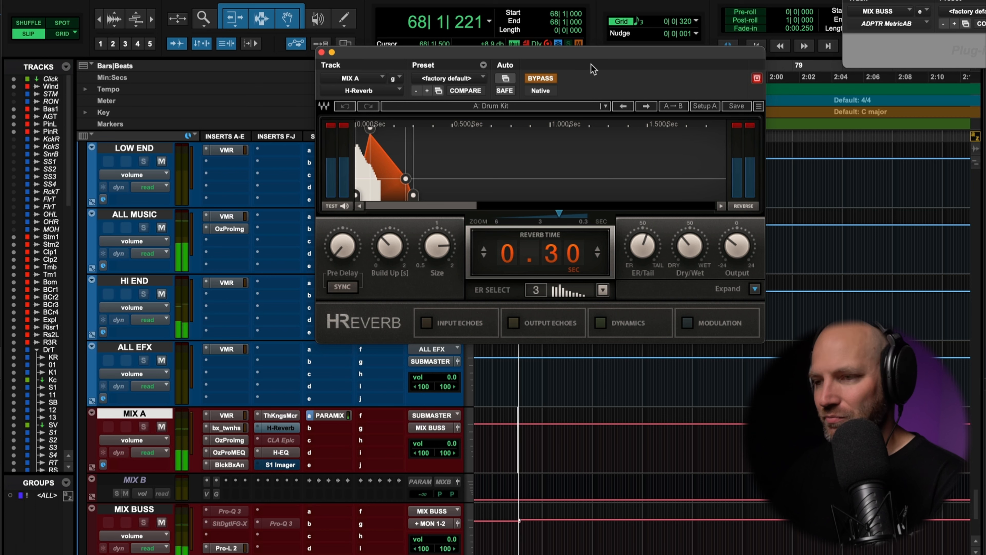
{"action": "left_click", "coordinate": [542, 78]}
{"action": "key", "text": "space"}
{"action": "key", "text": "space"}
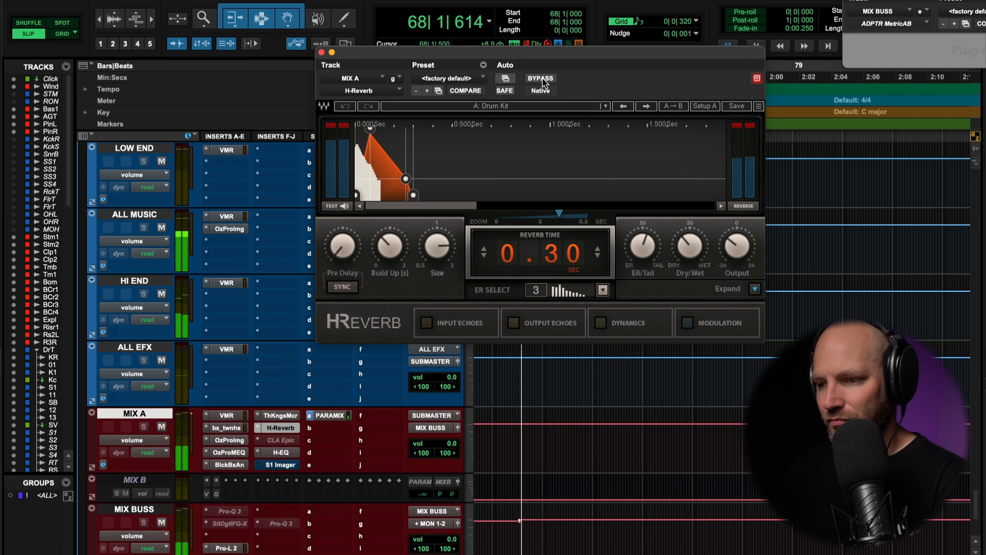
{"action": "left_click_drag", "start_coordinate": [737, 253], "coordinate": [737, 248]}
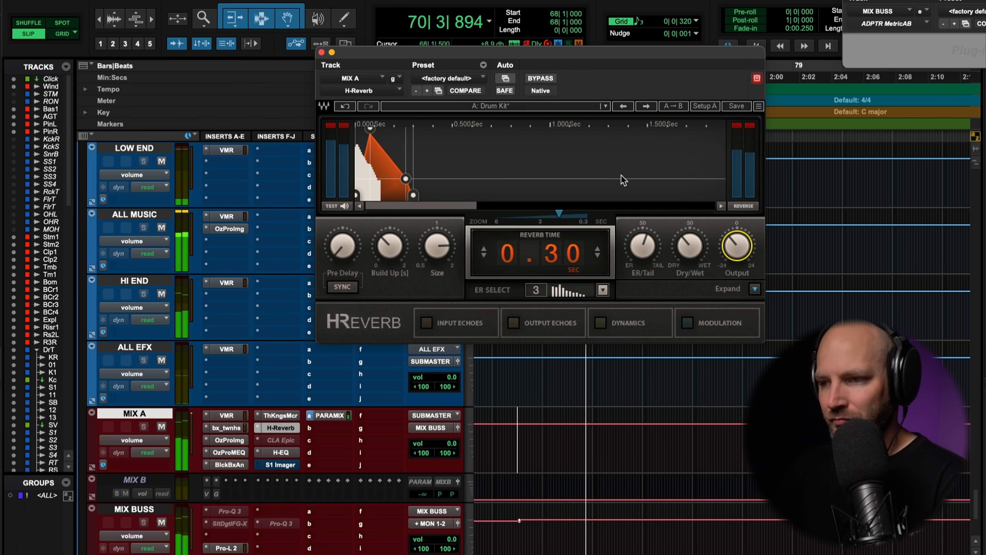
{"action": "key", "text": "space"}
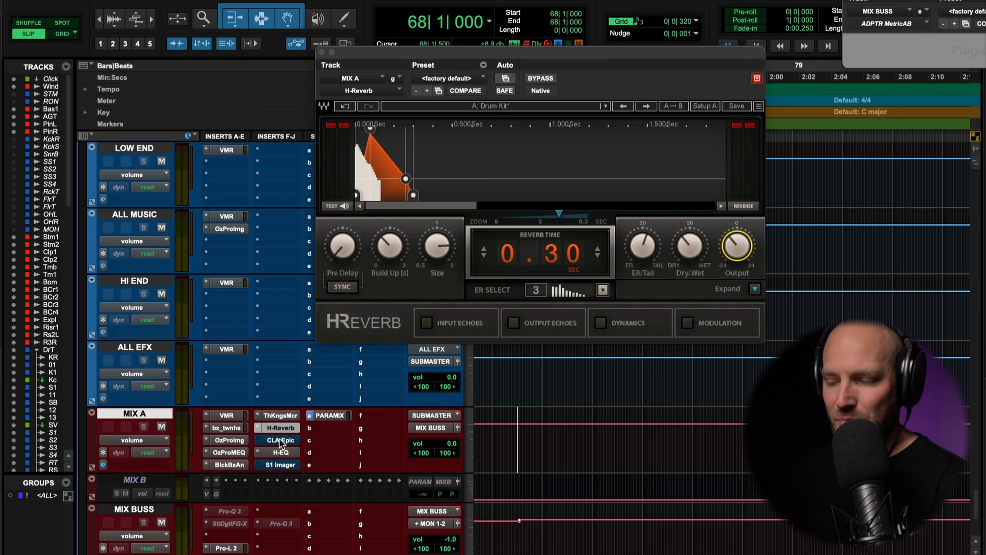
Open CLA Epic on MIX A, play the mix through its tape delay and plate reverb, stop playback and close it
{"action": "left_click", "coordinate": [281, 441]}
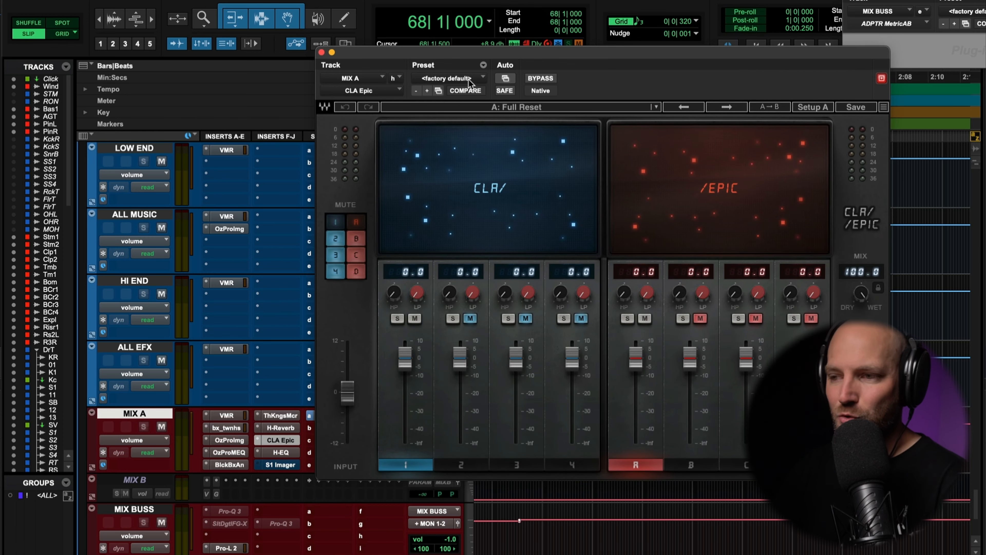
{"action": "left_click_drag", "start_coordinate": [410, 46], "coordinate": [398, 44]}
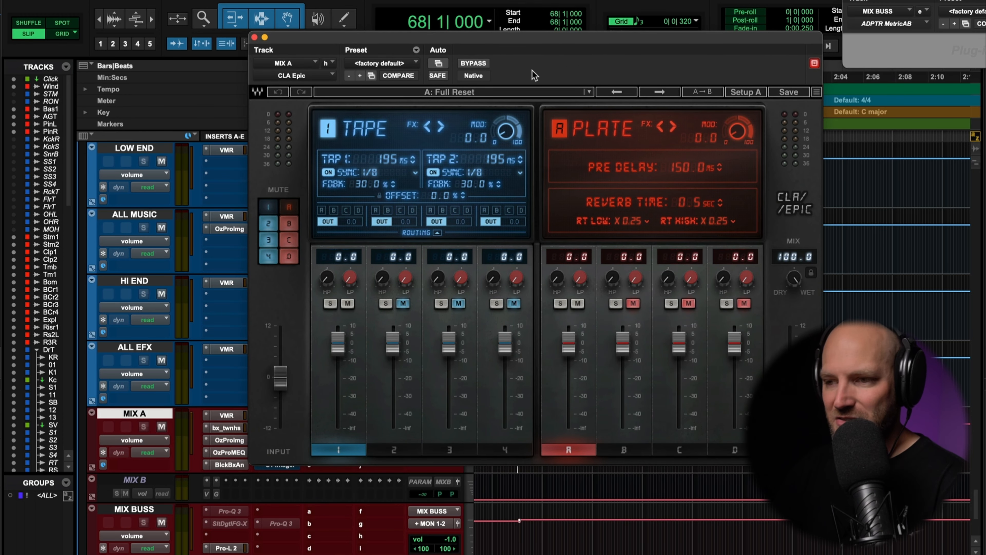
{"action": "key", "text": "space"}
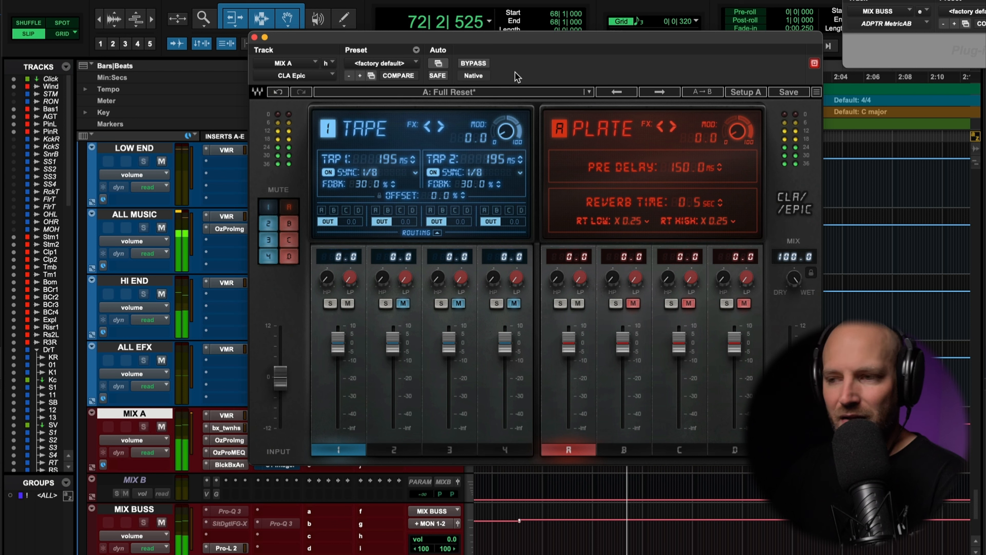
{"action": "key", "text": "space"}
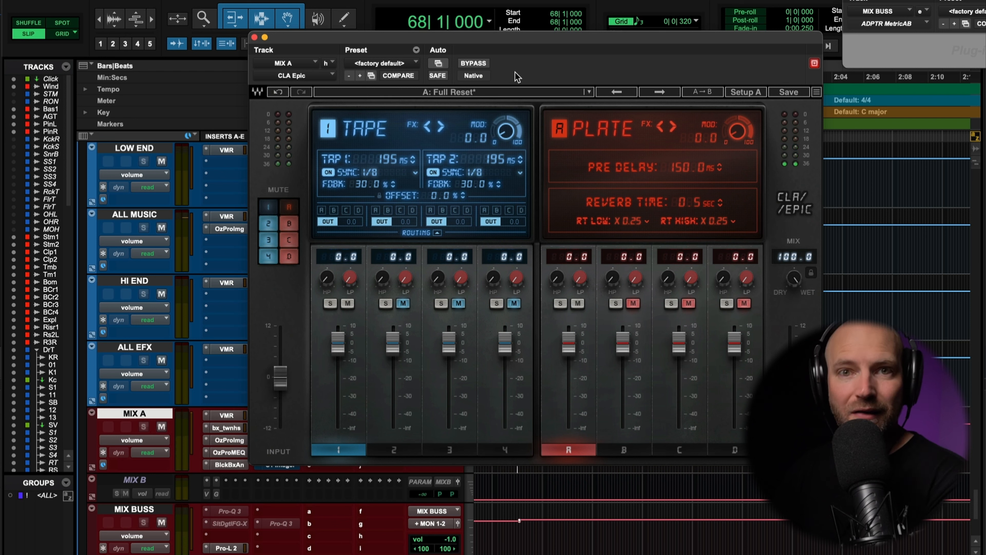
{"action": "left_click", "coordinate": [255, 38]}
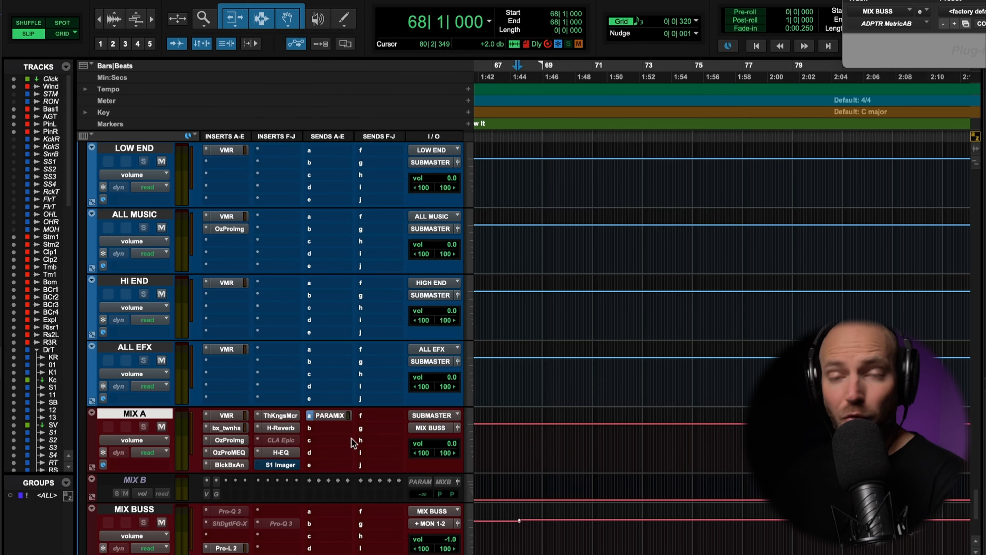
Reopen MIX A's H-EQ, compare the playing mix with the EQ bypassed and active, leave it on and close it
{"action": "left_click", "coordinate": [290, 453]}
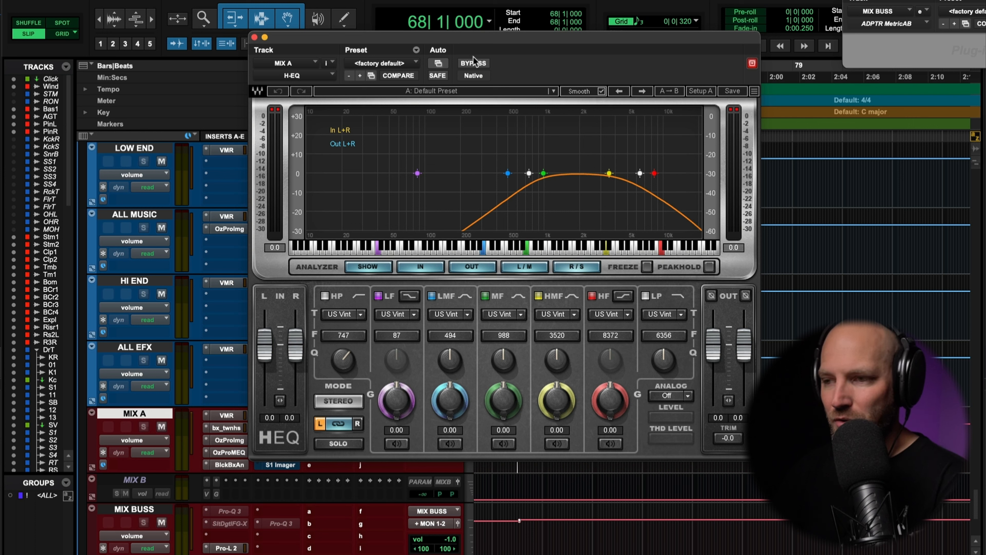
{"action": "key", "text": "space"}
{"action": "left_click", "coordinate": [474, 64]}
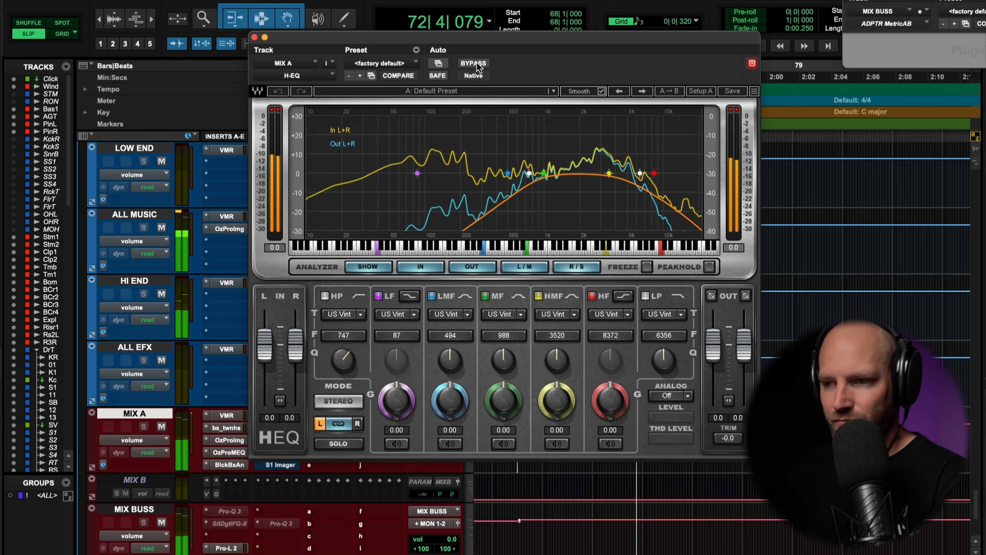
{"action": "left_click", "coordinate": [474, 63]}
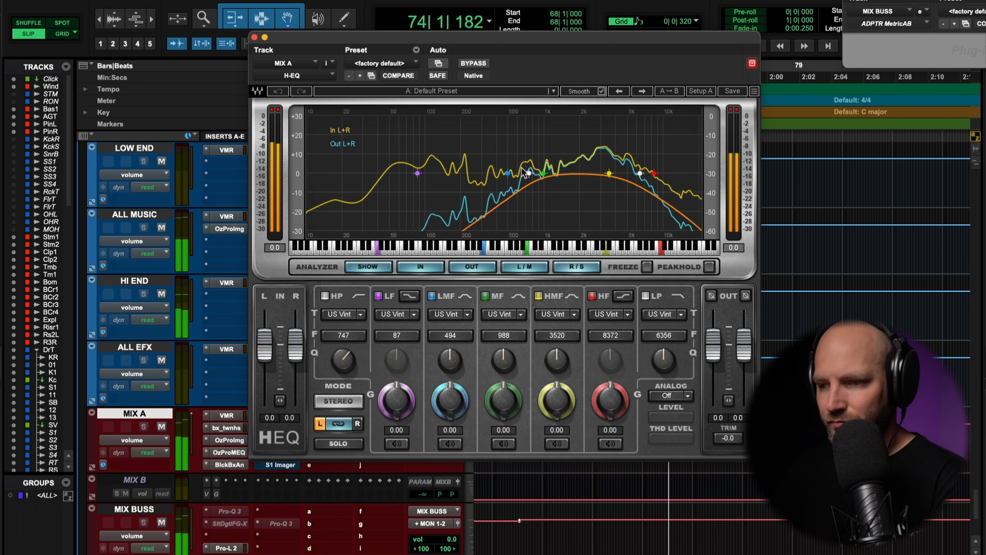
{"action": "key", "text": "space"}
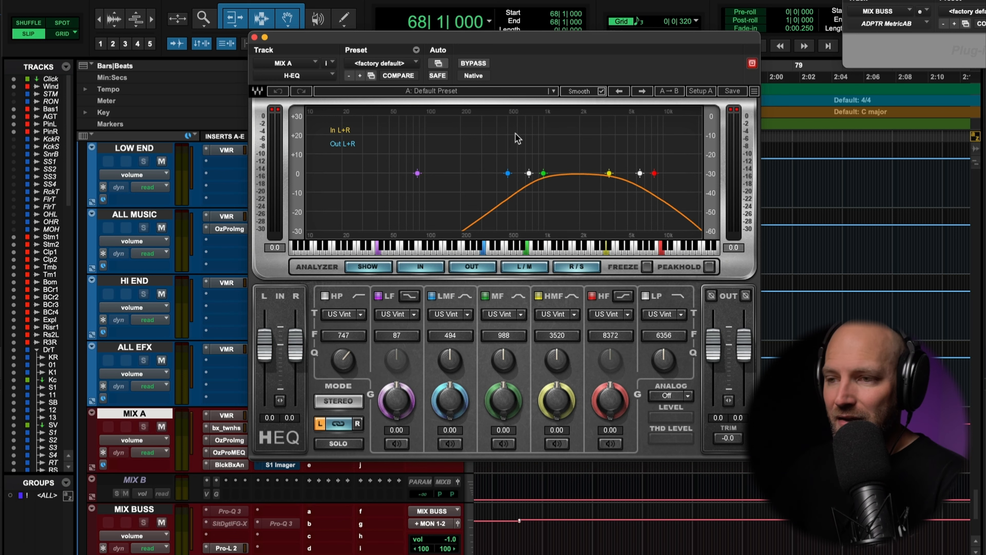
{"action": "left_click", "coordinate": [255, 37]}
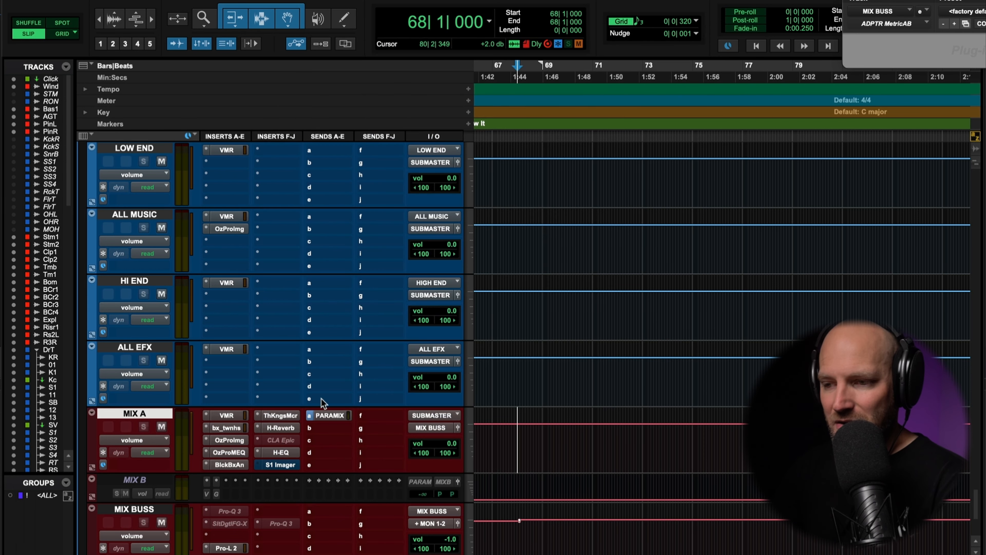
Open S1 Imager on MIX A, activate it during playback, and set Asymmetry to 39 and Rotation to 36.0
{"action": "left_click", "coordinate": [281, 464]}
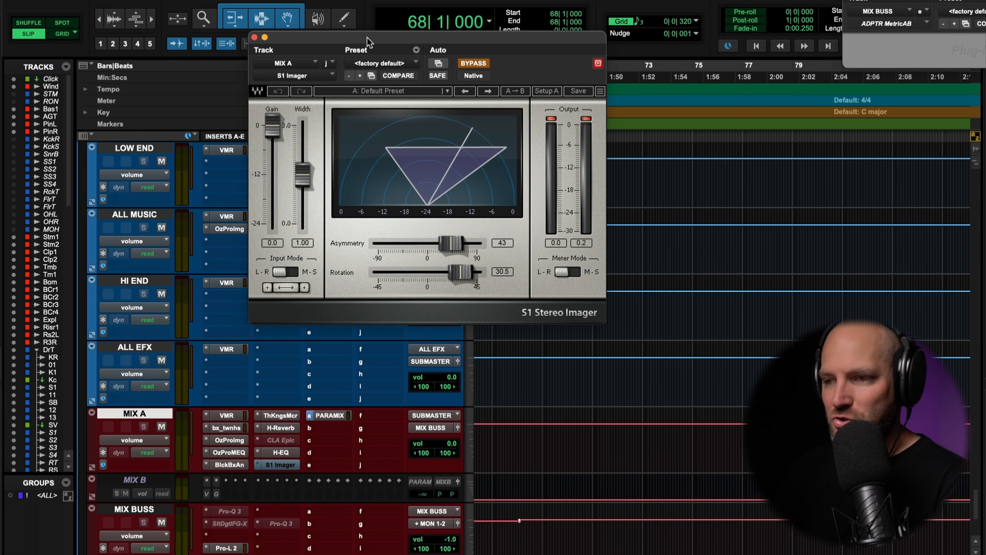
{"action": "left_click_drag", "start_coordinate": [367, 38], "coordinate": [458, 43]}
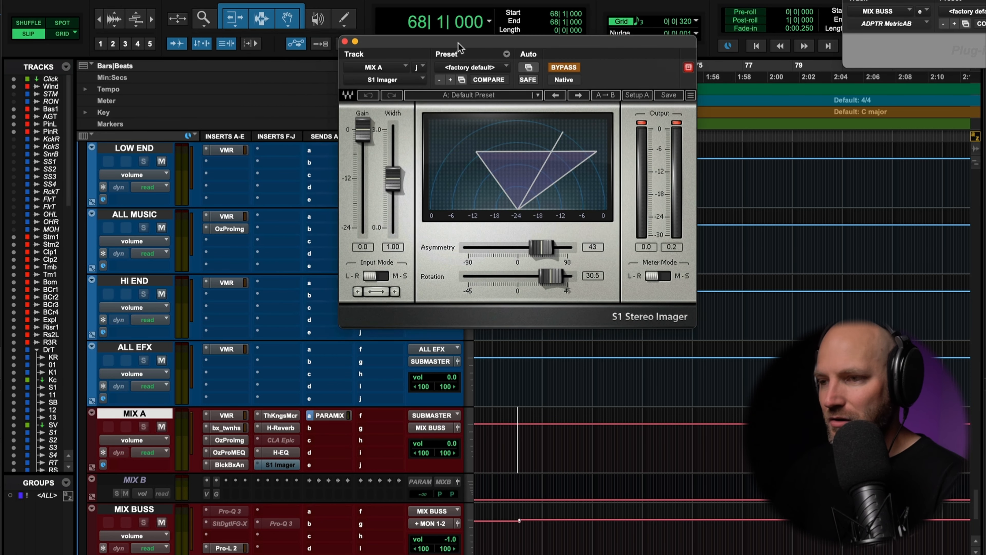
{"action": "key", "text": "space"}
{"action": "left_click", "coordinate": [564, 67]}
{"action": "left_click_drag", "start_coordinate": [541, 247], "coordinate": [557, 278]}
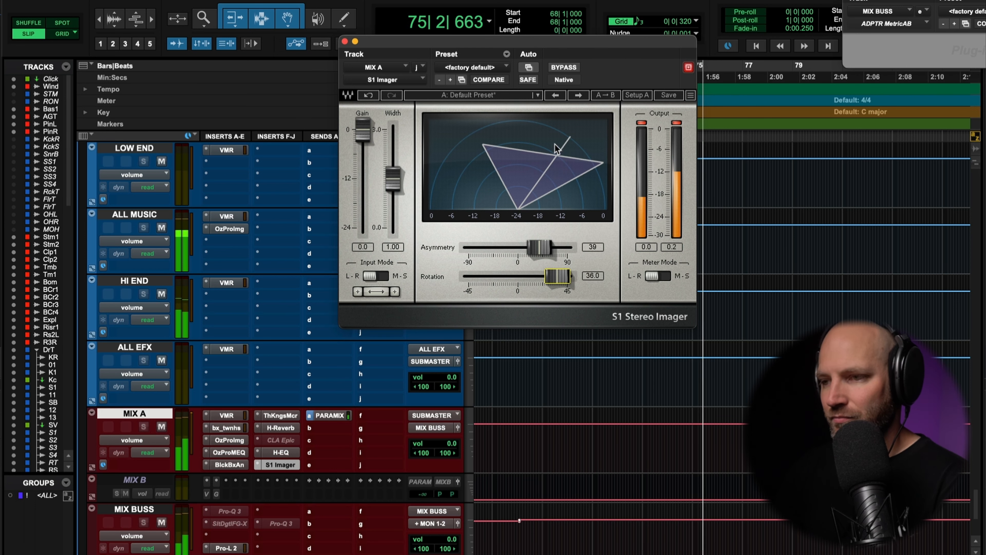
Bypass the S1 Imager, move MIX A's left-channel pan to 76 right while the mix plays, and stop playback
{"action": "left_click", "coordinate": [565, 68]}
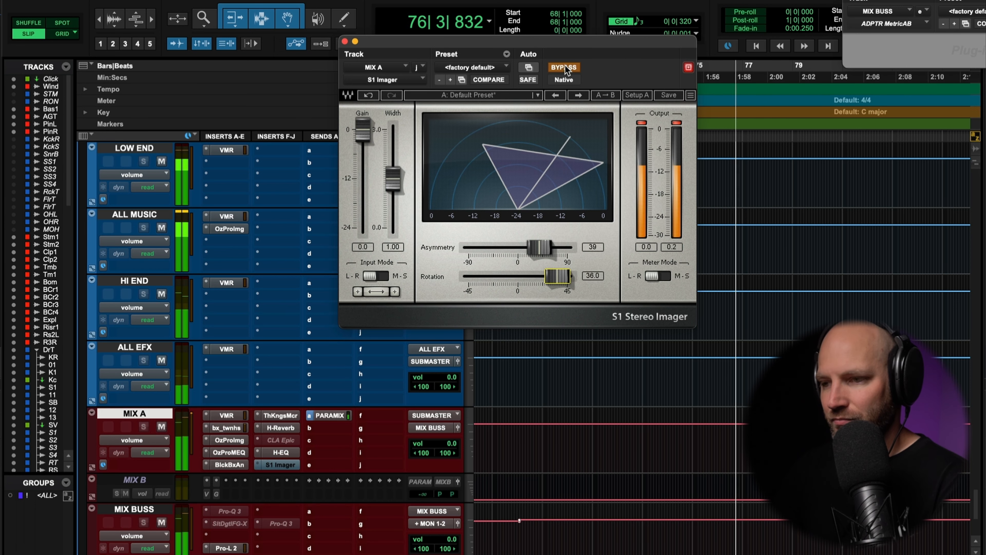
{"action": "left_click_drag", "start_coordinate": [450, 452], "coordinate": [463, 461]}
{"action": "key", "text": "space"}
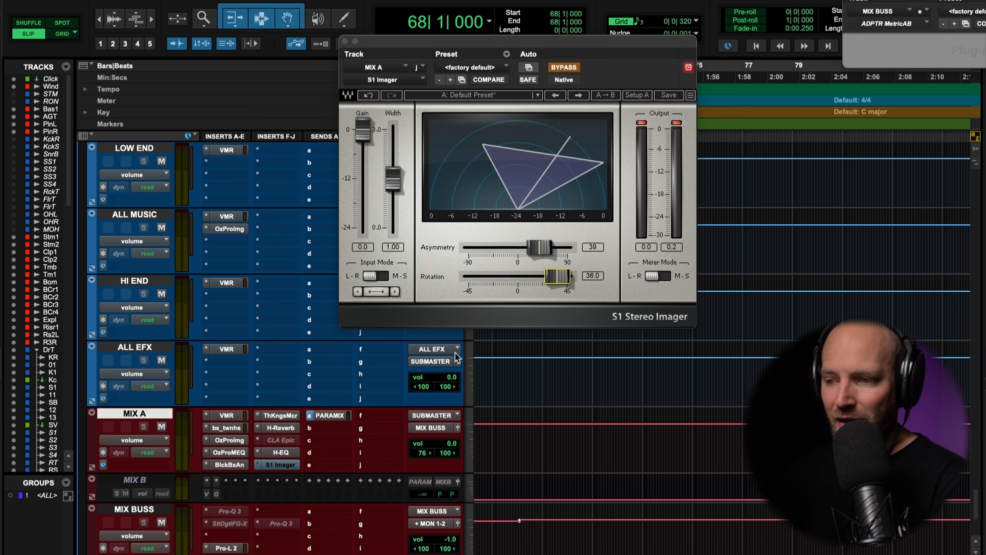
{"action": "left_click", "coordinate": [423, 454], "text": "alt"}
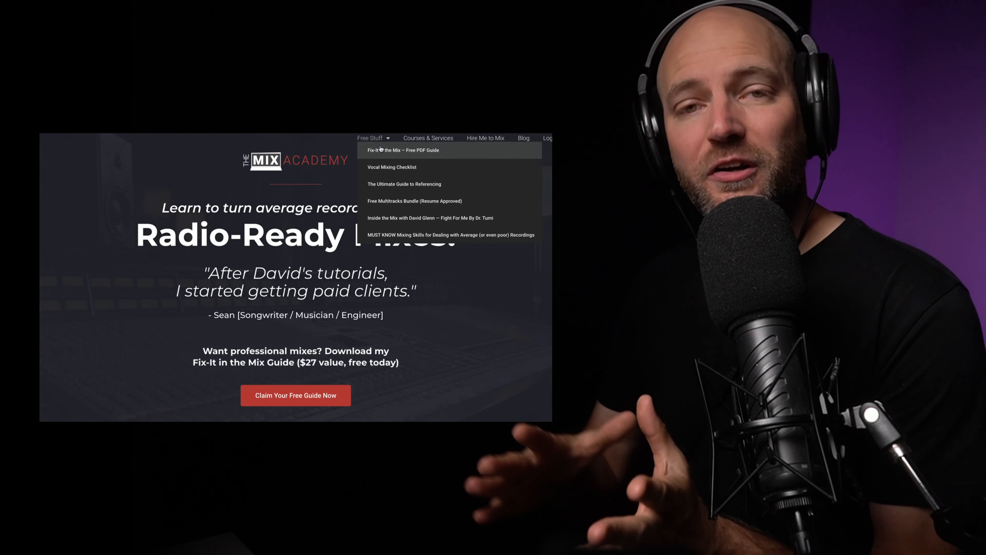
Open the free Fix-It in the Mix guide on The Mix Academy website, submit the sign-up form and look through the Inside Look videos
{"action": "left_click", "coordinate": [389, 151]}
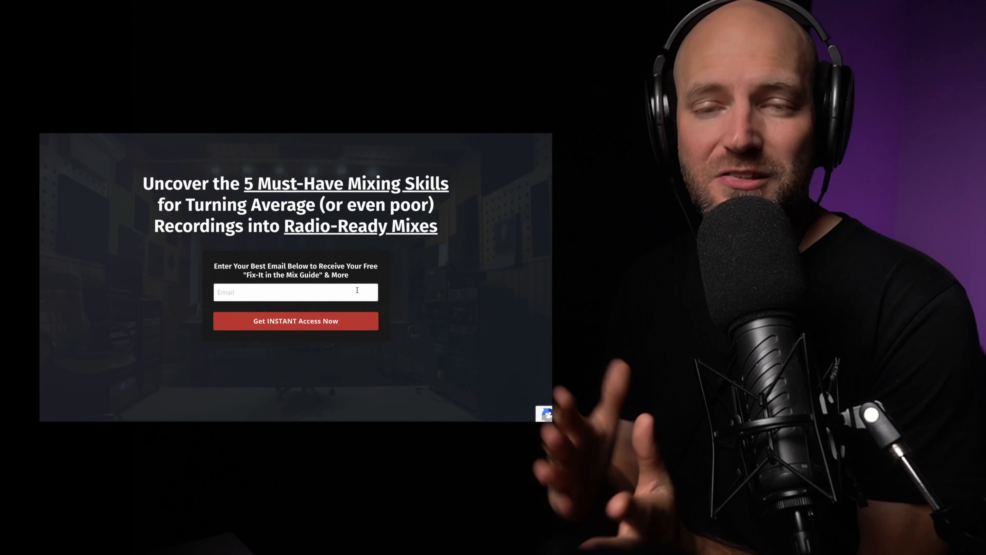
{"action": "left_click", "coordinate": [439, 389]}
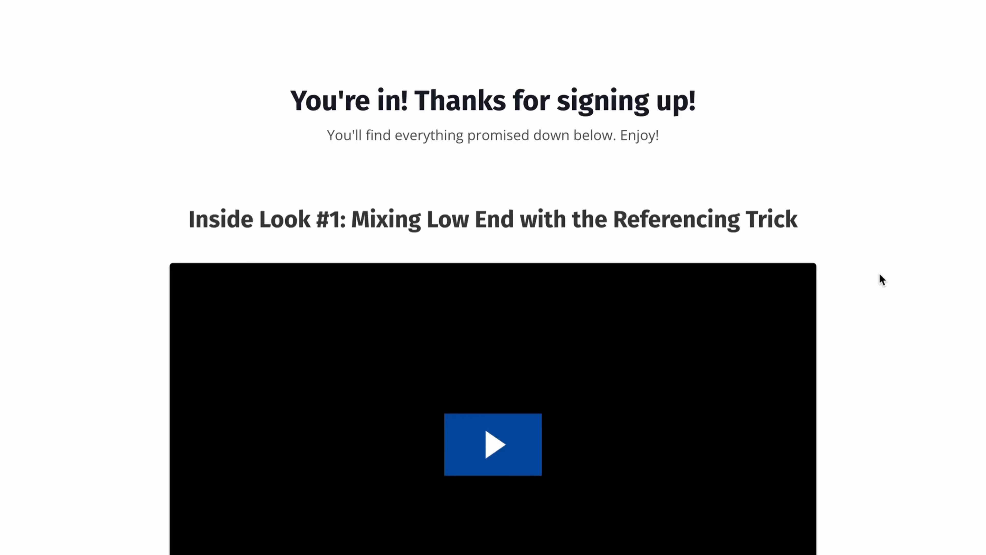
{"action": "scroll", "coordinate": [879, 272], "scroll_direction": "down", "scroll_amount": 6}
{"action": "scroll", "coordinate": [879, 272], "scroll_direction": "down", "scroll_amount": 3}
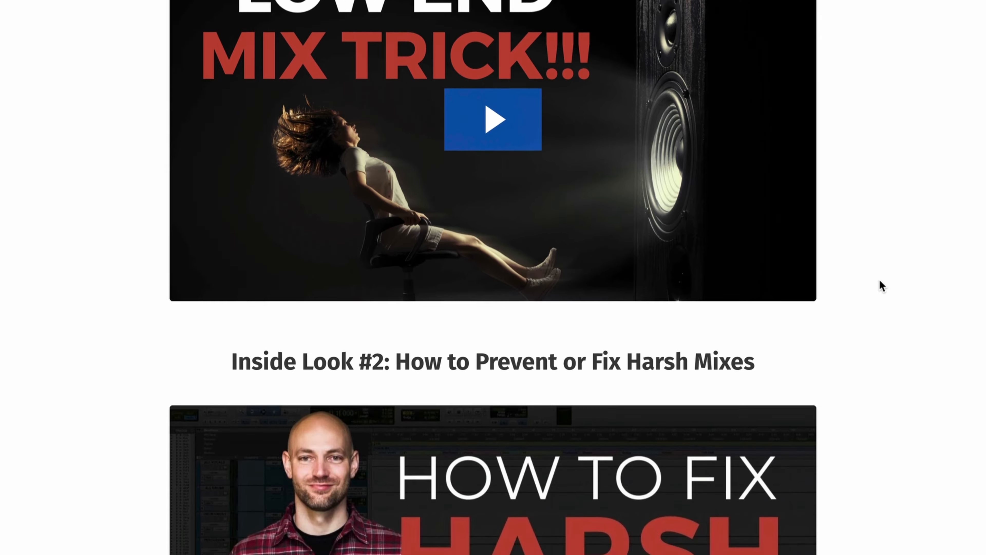